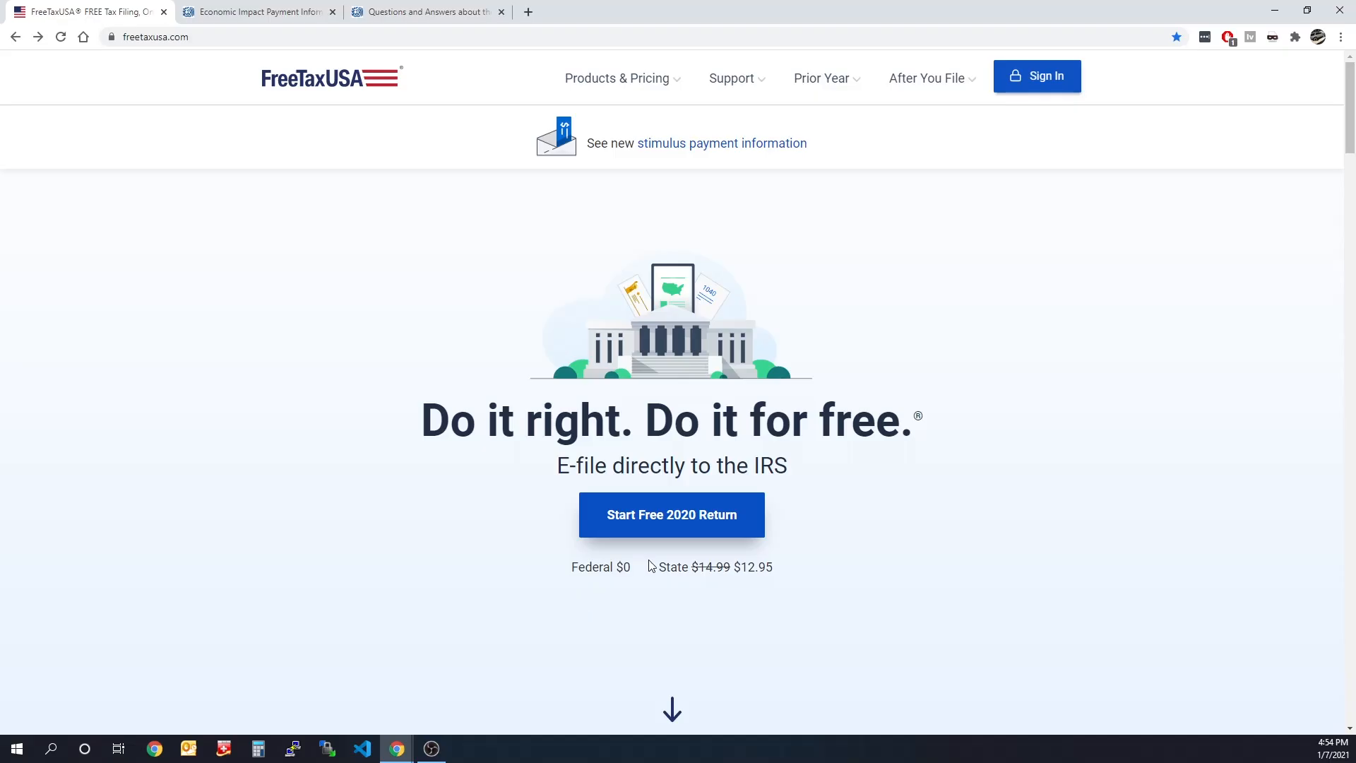
Start a free 2020 tax return with a new account and review the taxpayer information form.
click(671, 526)
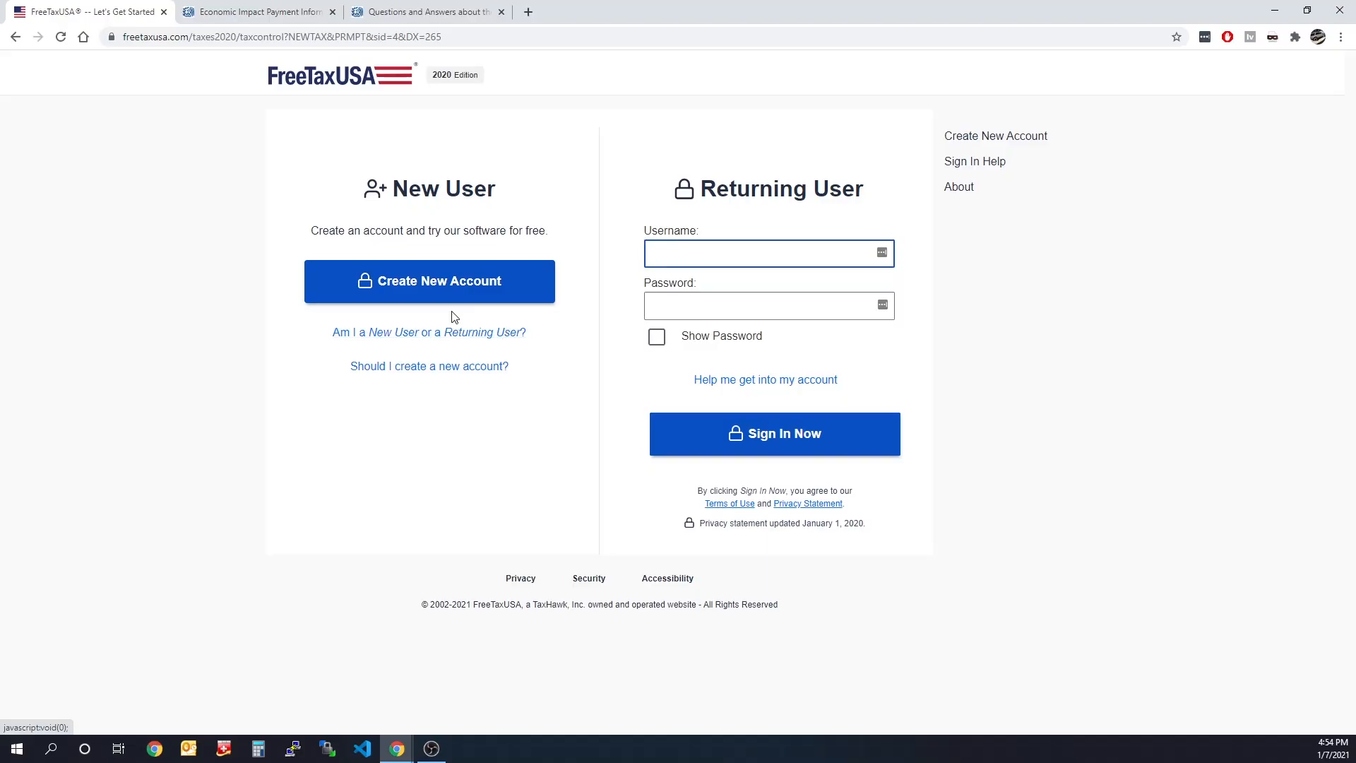
click(431, 296)
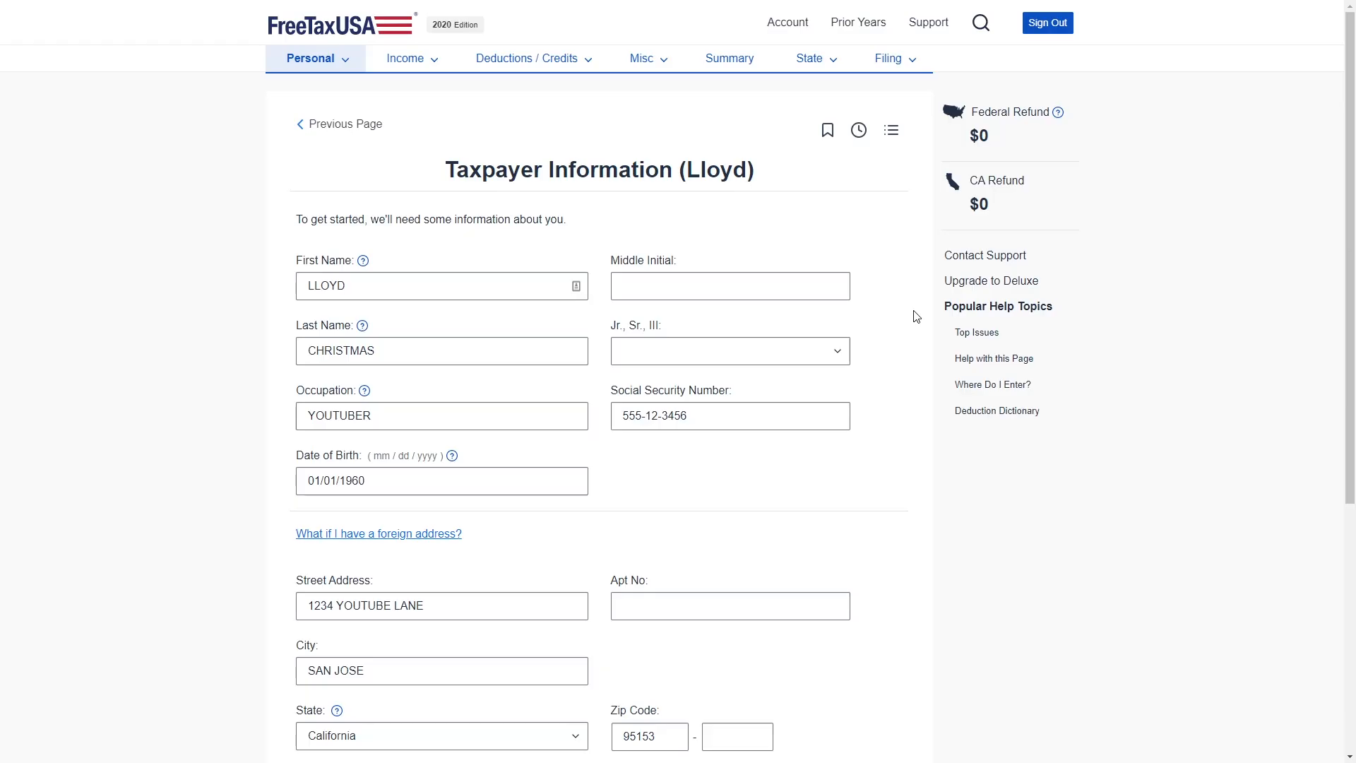
scroll(921, 309, down, 5)
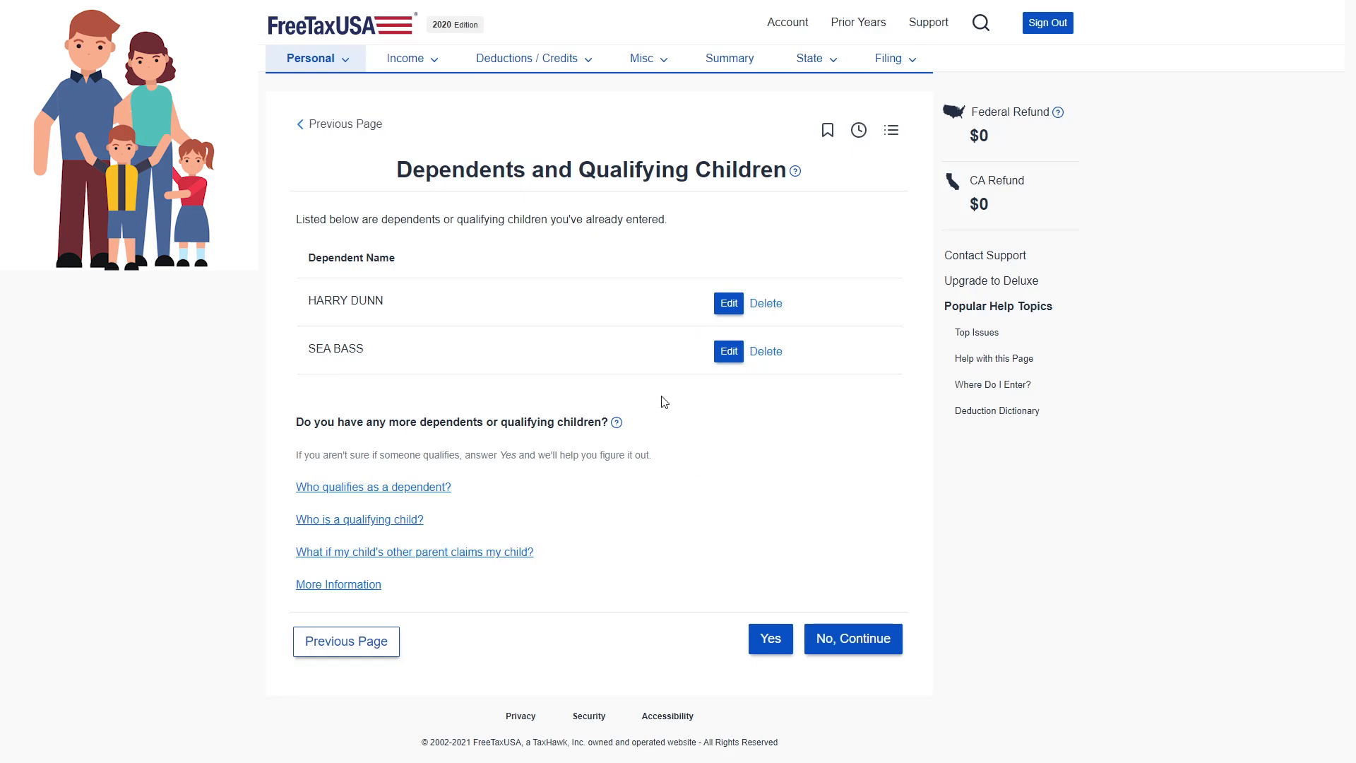
Open the first listed dependent's entry and continue past the dependent summary.
click(769, 640)
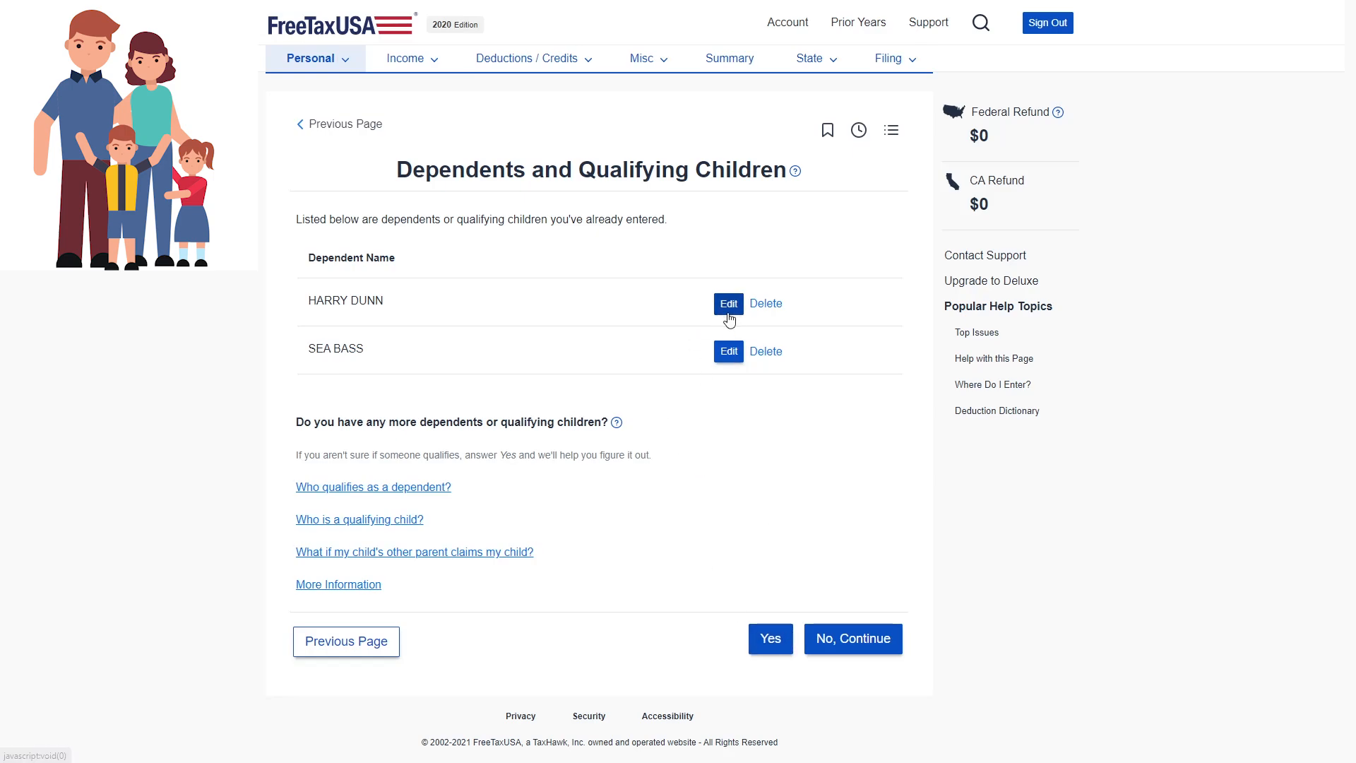
click(729, 312)
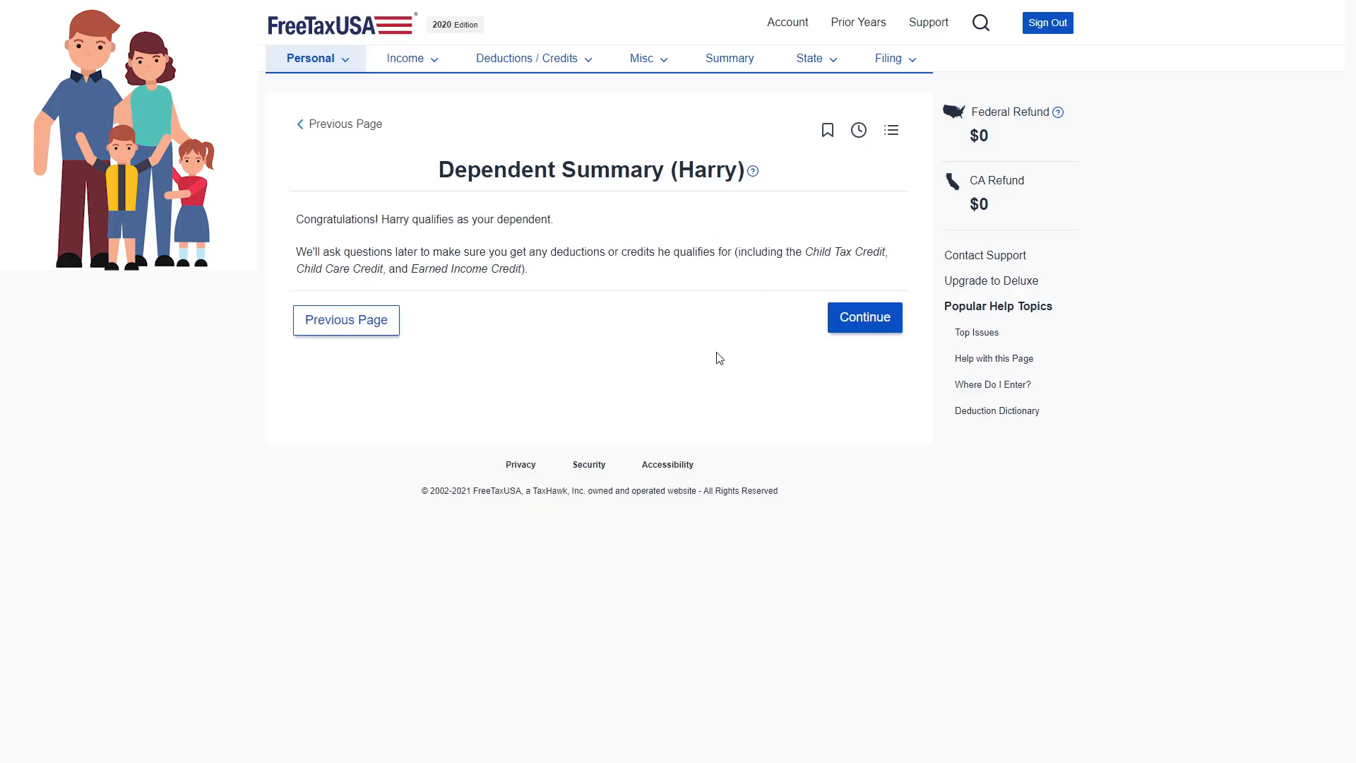
click(865, 318)
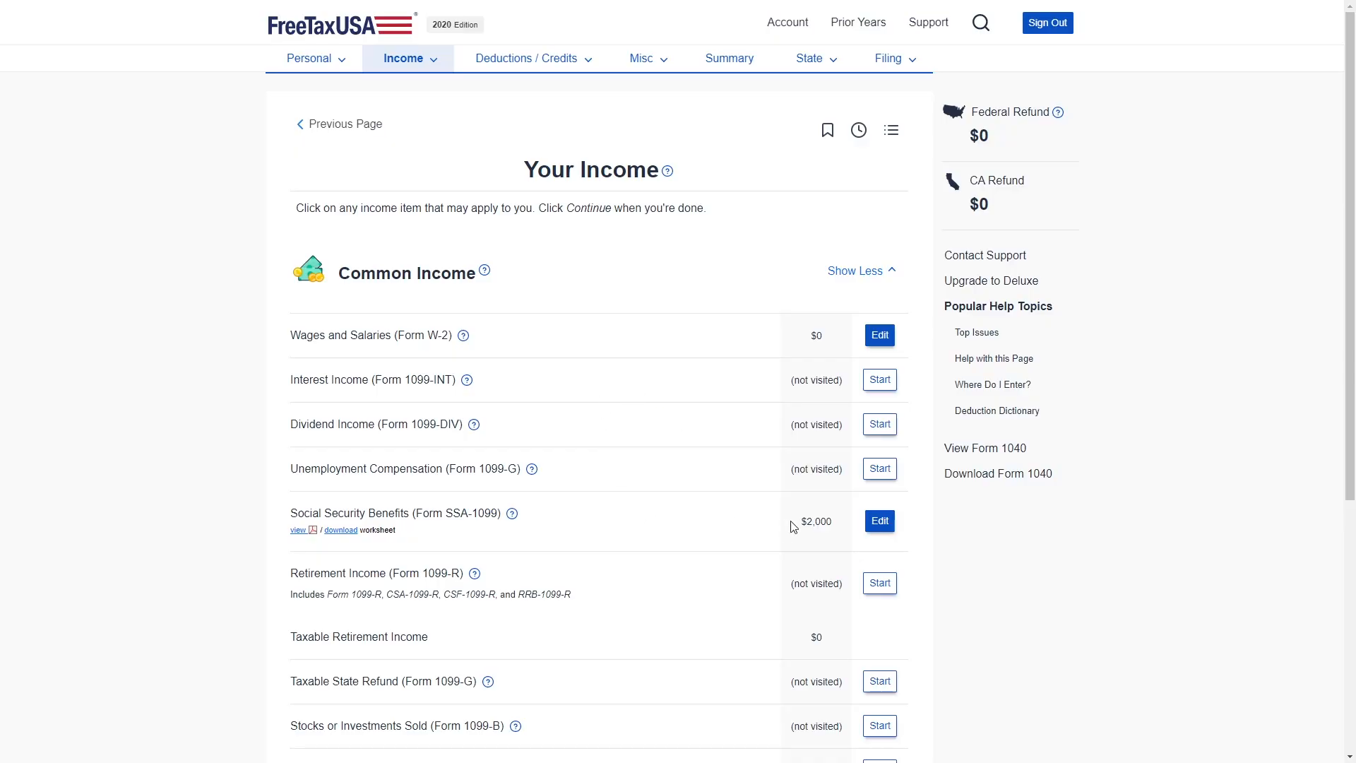
Open the Social Security Benefits (Form SSA-1099) entry and review both spouses' benefit amounts.
click(879, 526)
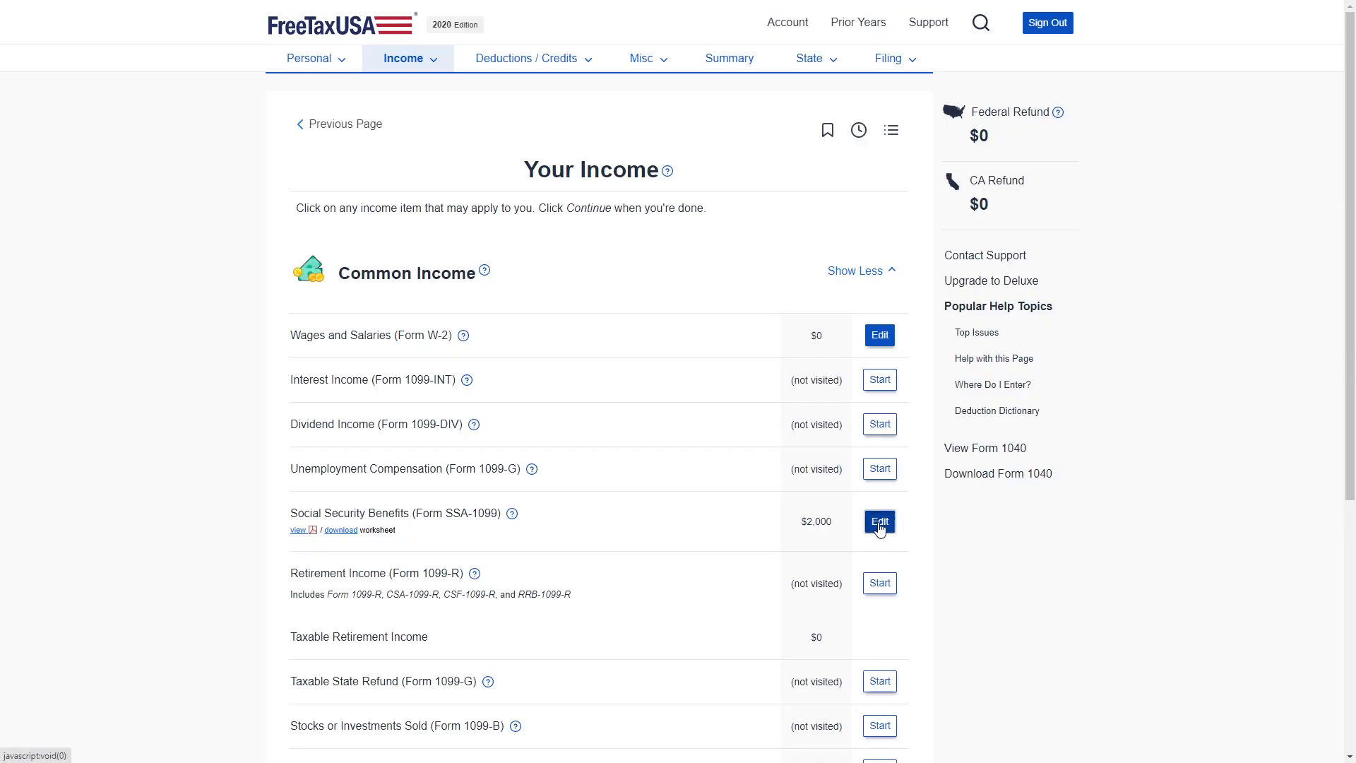
scroll(856, 500, down, 1)
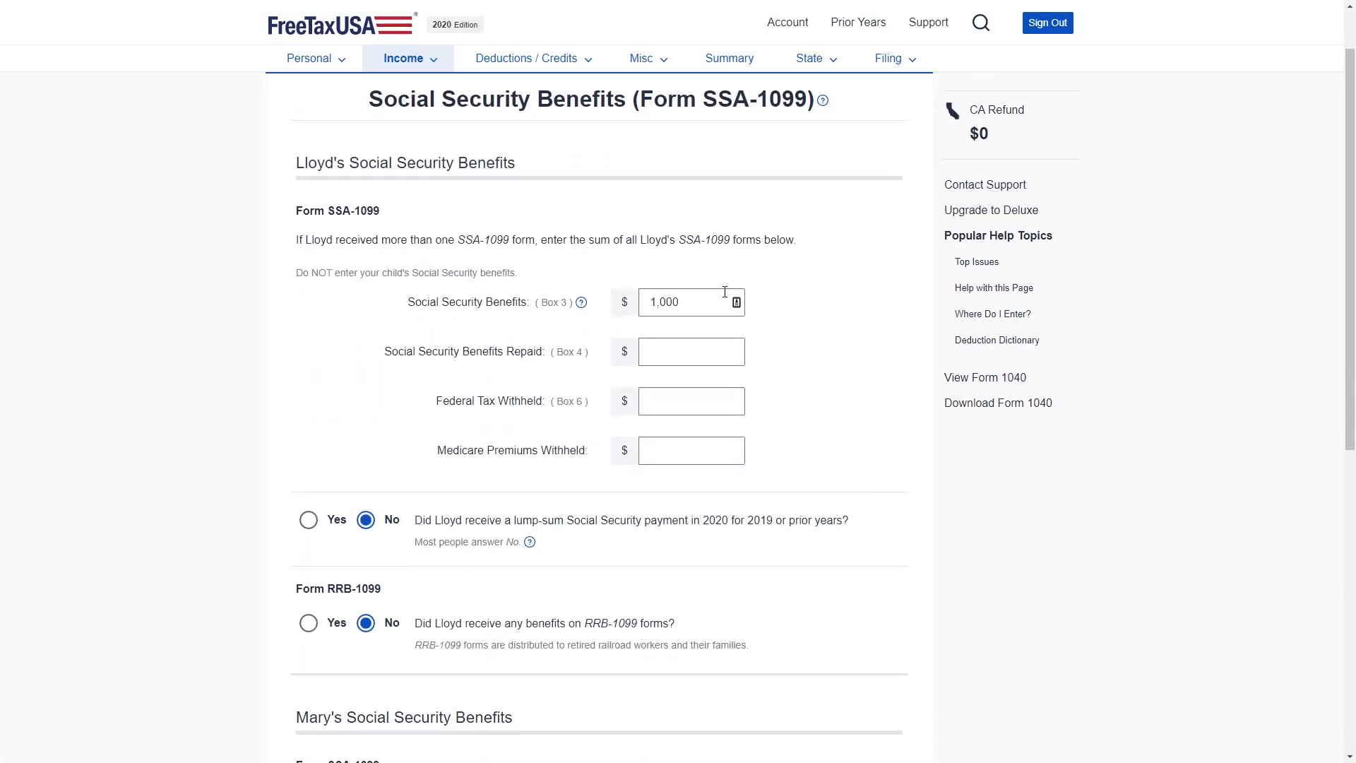
click(643, 296)
click(790, 363)
scroll(790, 367, down, 5)
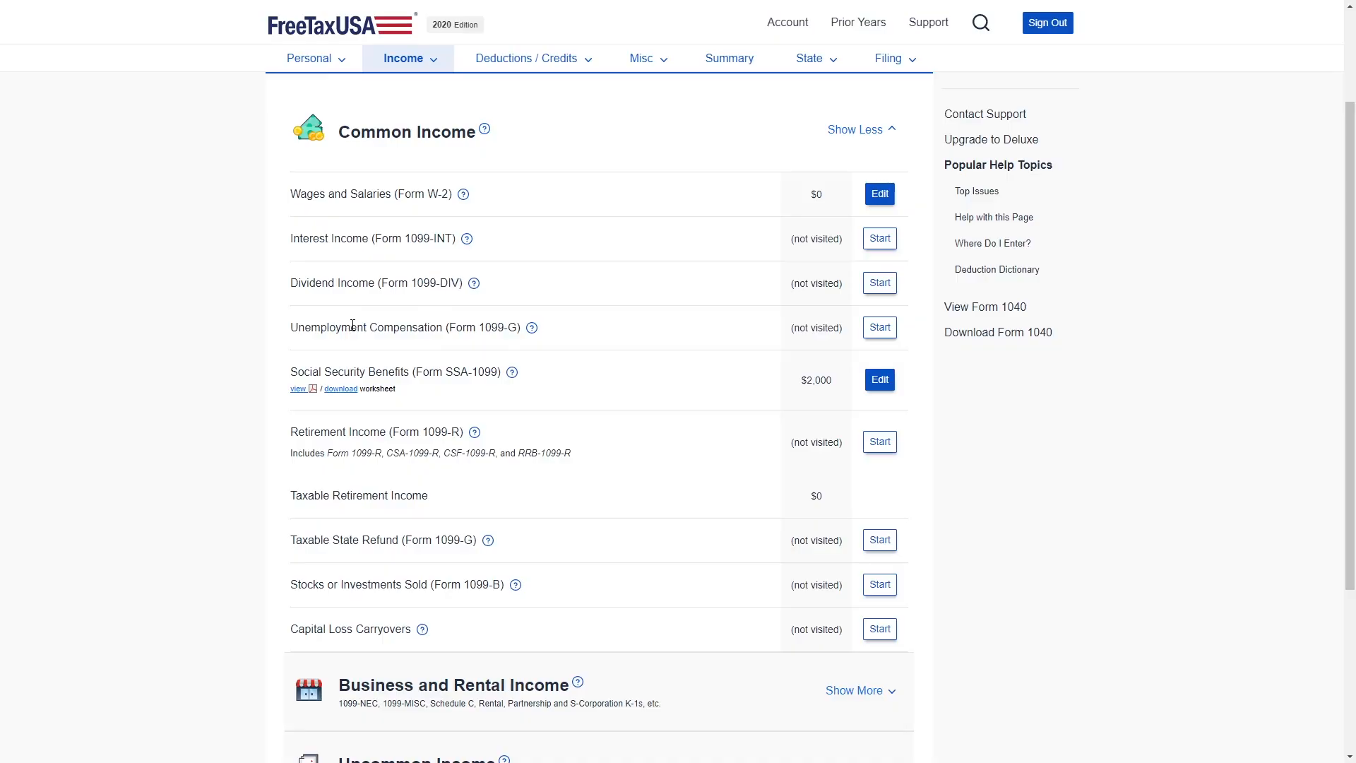
Check the Unemployment Compensation entry and the Social Security Benefits amount in the Common Income list.
drag(335, 331, 595, 335)
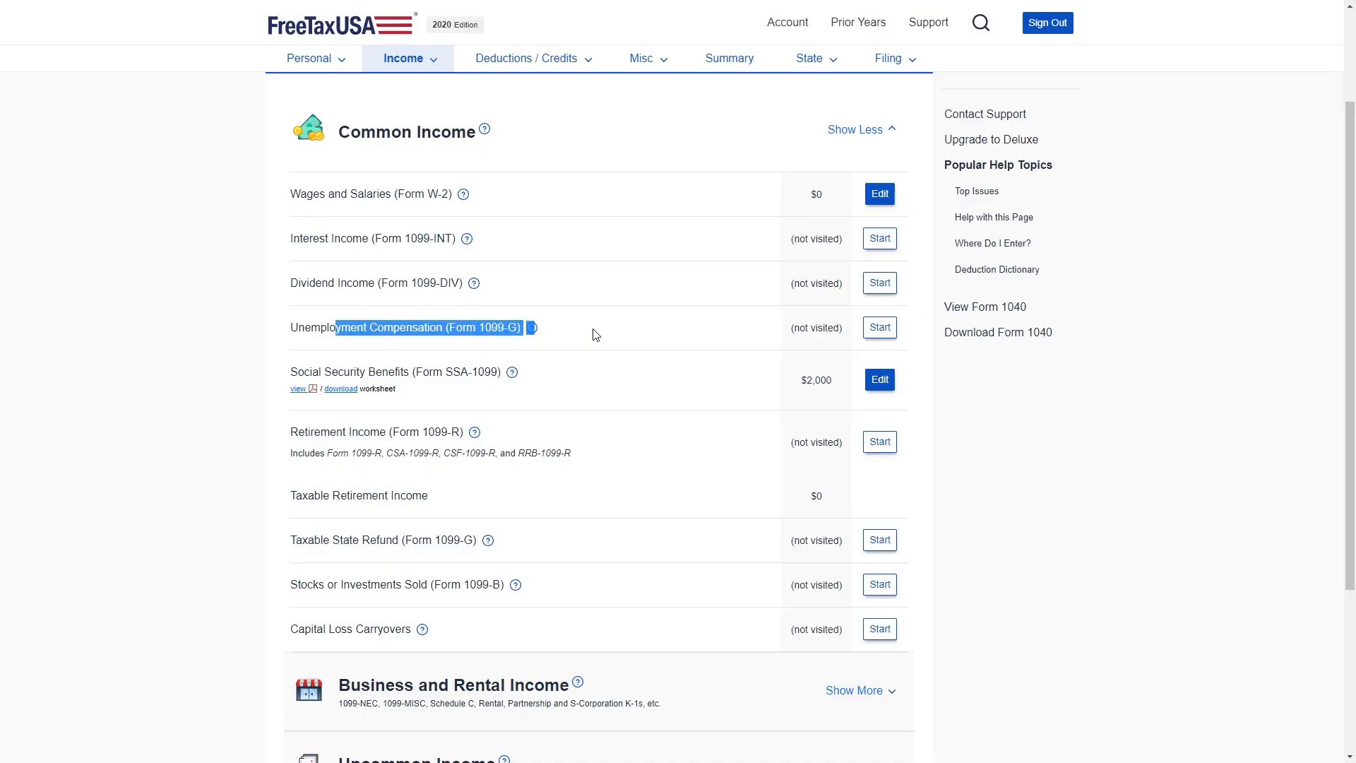
click(594, 335)
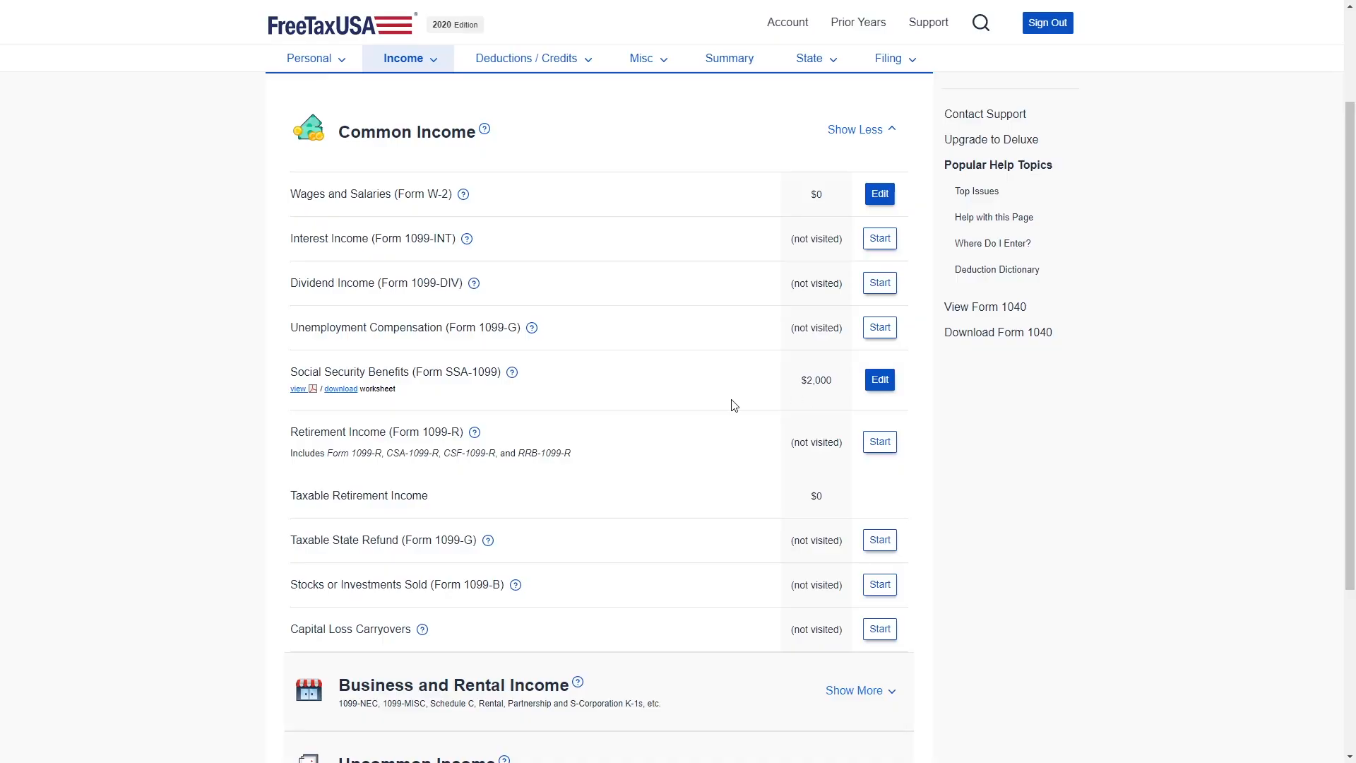
drag(800, 384, 831, 382)
click(838, 397)
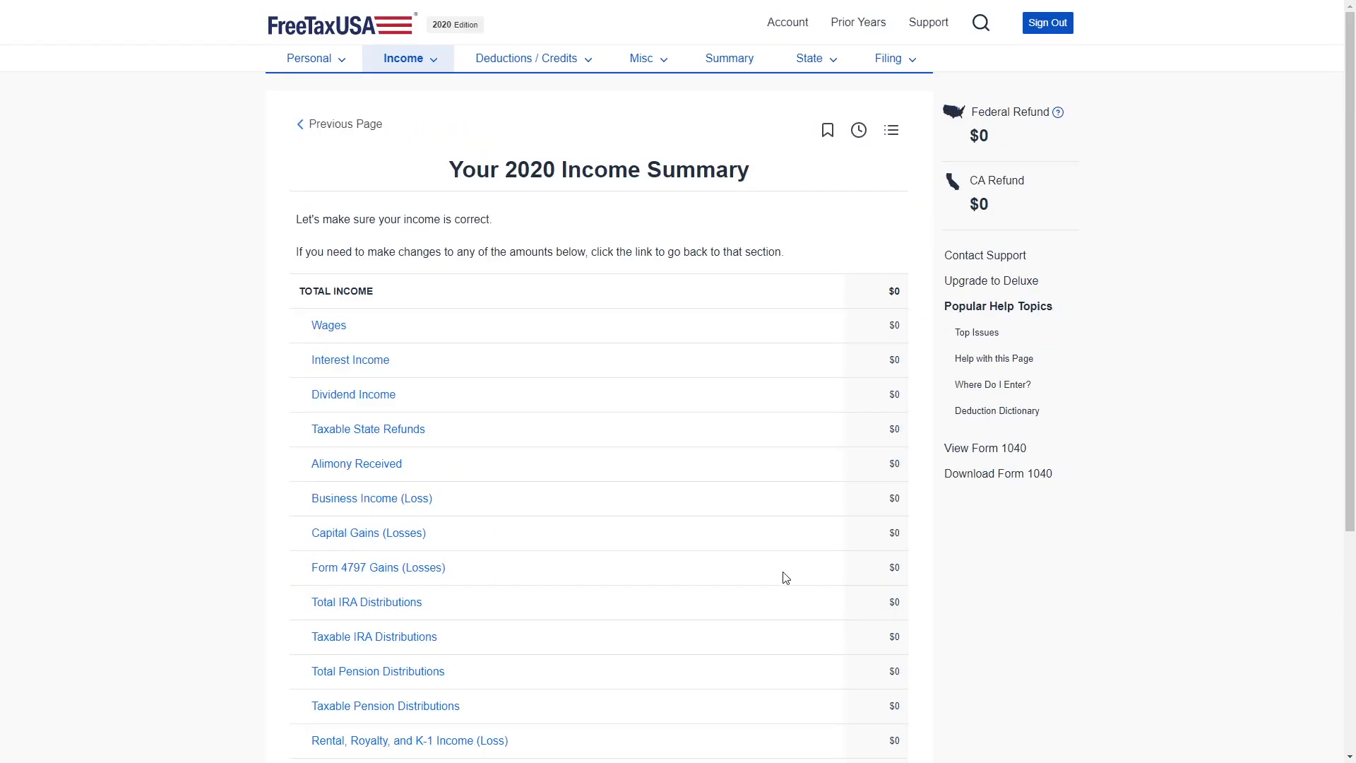
Review the 2020 income summary through Total Social Security Benefits and continue past it.
scroll(753, 587, down, 5)
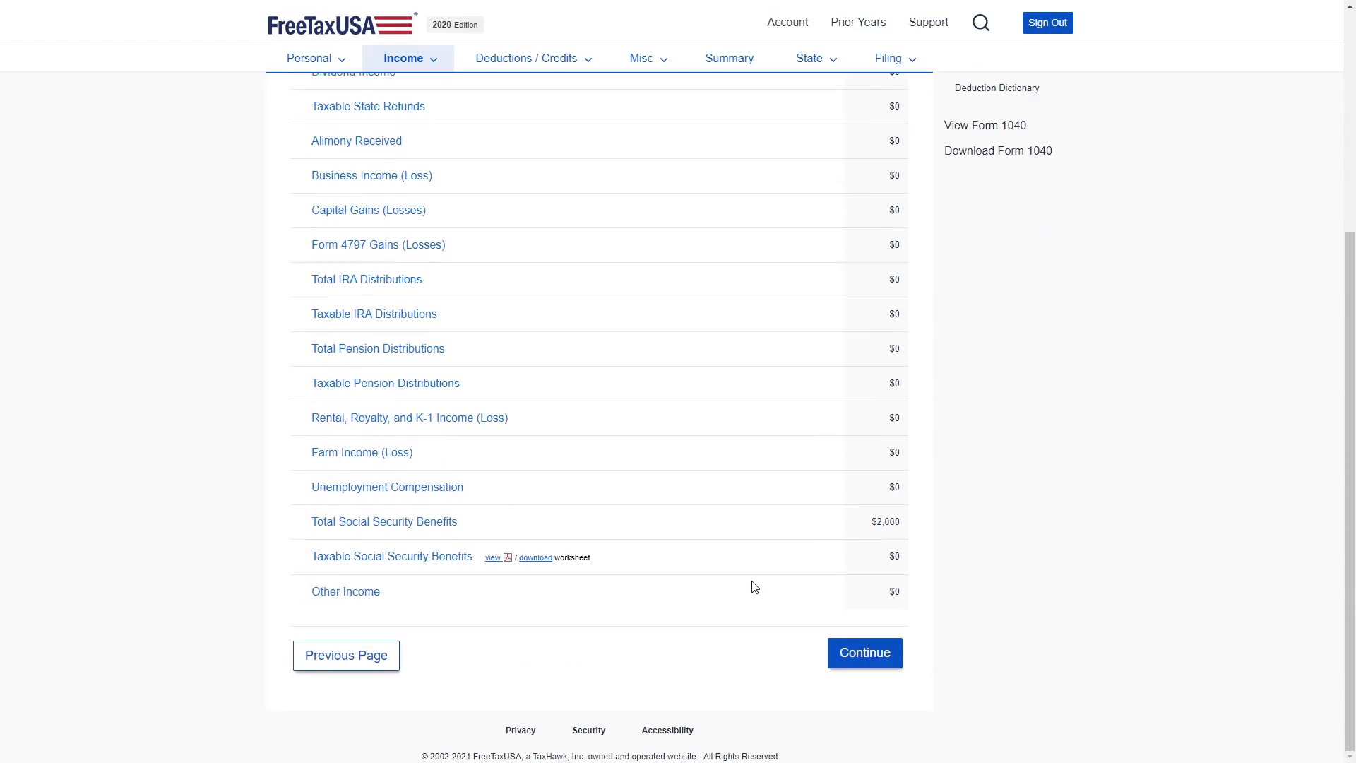
drag(870, 528, 910, 527)
click(904, 527)
click(862, 653)
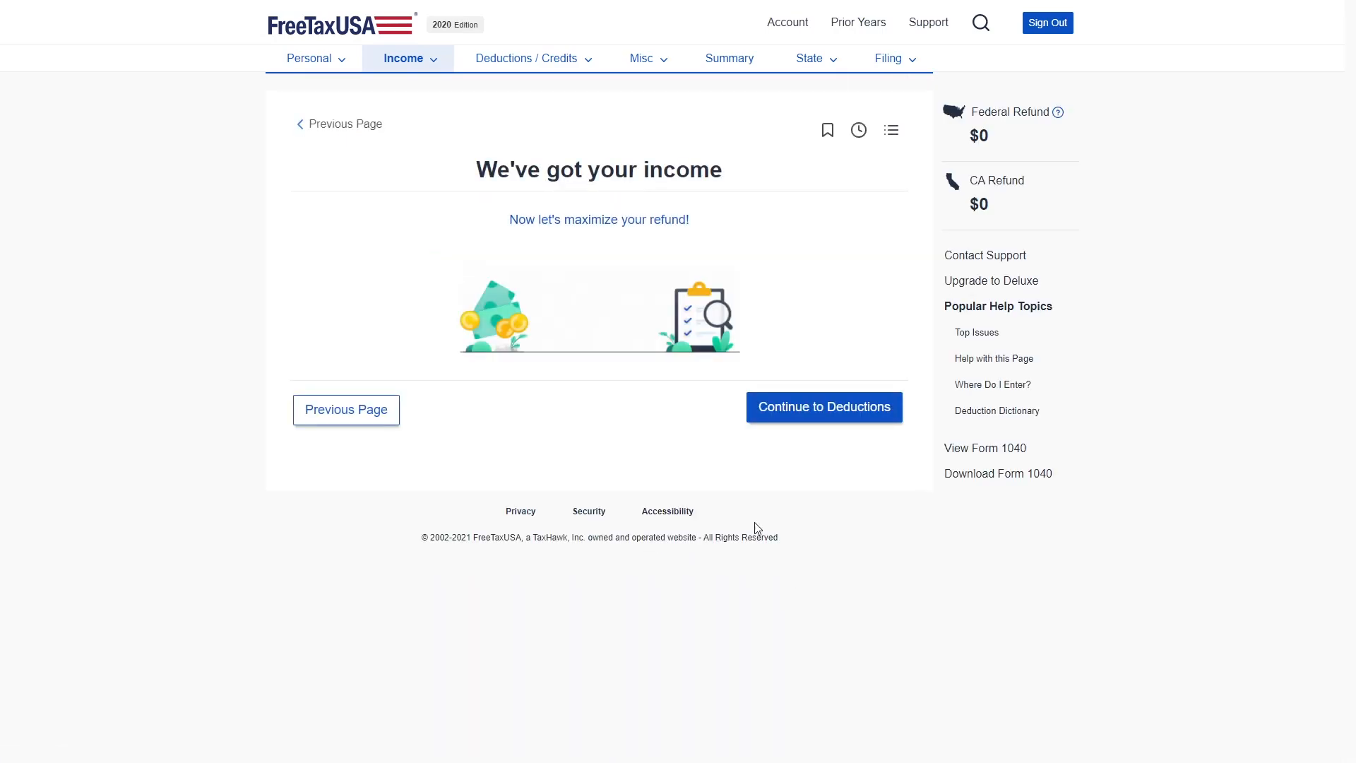
Continue through the deductions pages to Common Deductions and Credits, keeping No for marketplace health insurance (Form 1095-A).
click(830, 417)
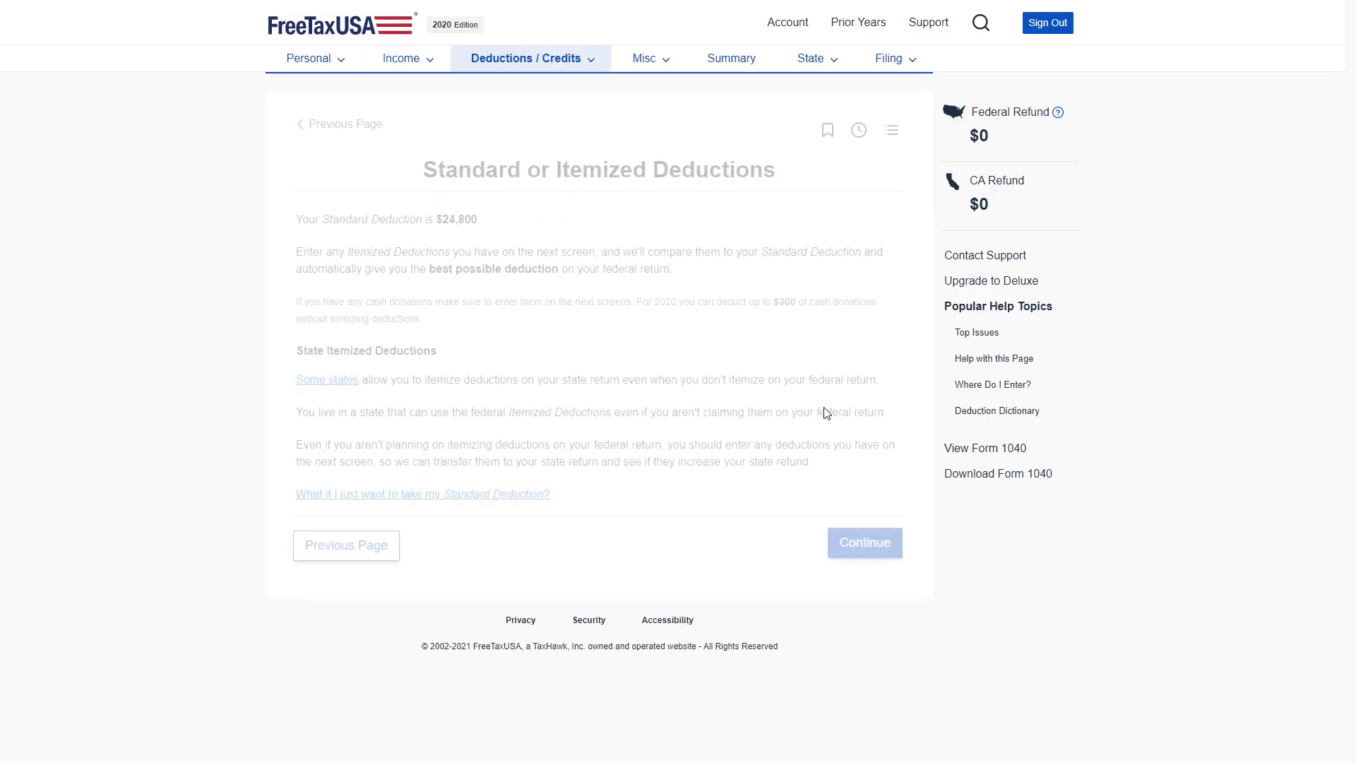
click(863, 542)
click(863, 659)
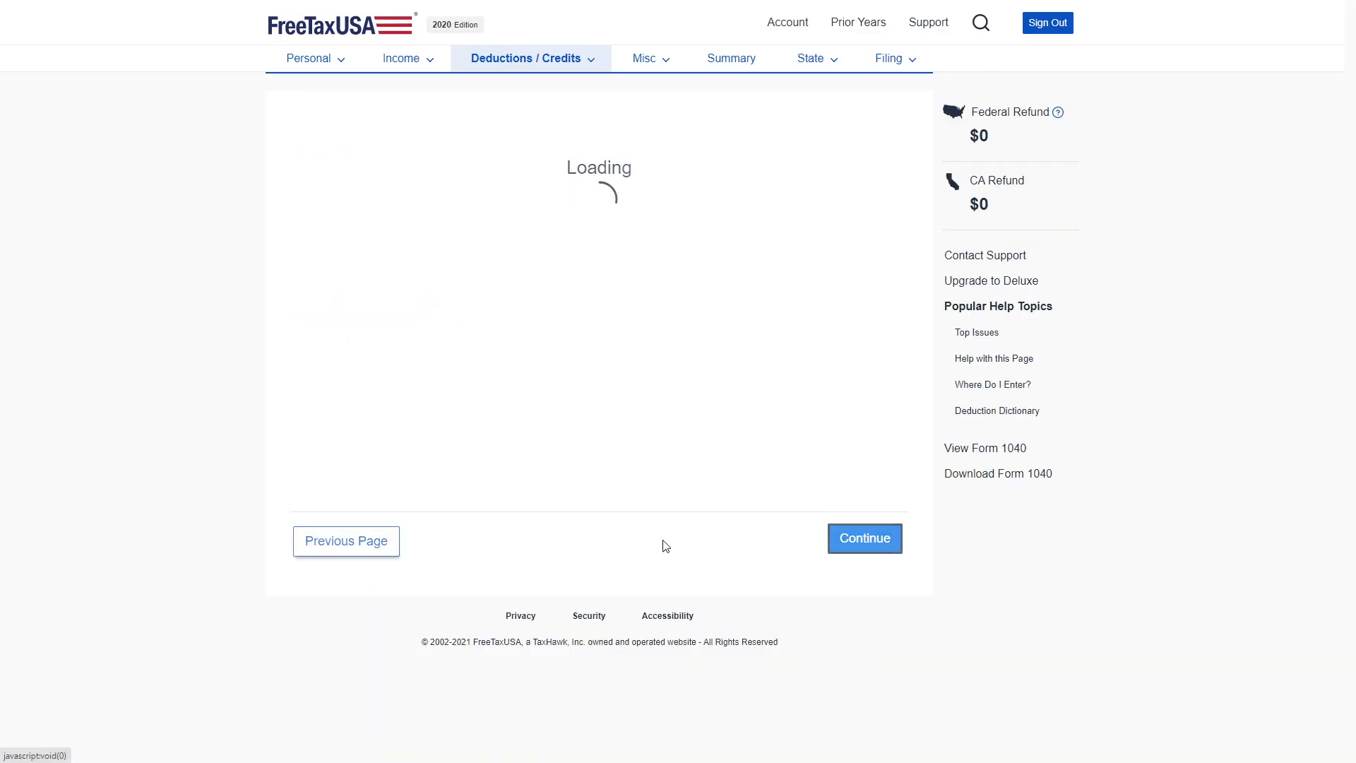
click(842, 353)
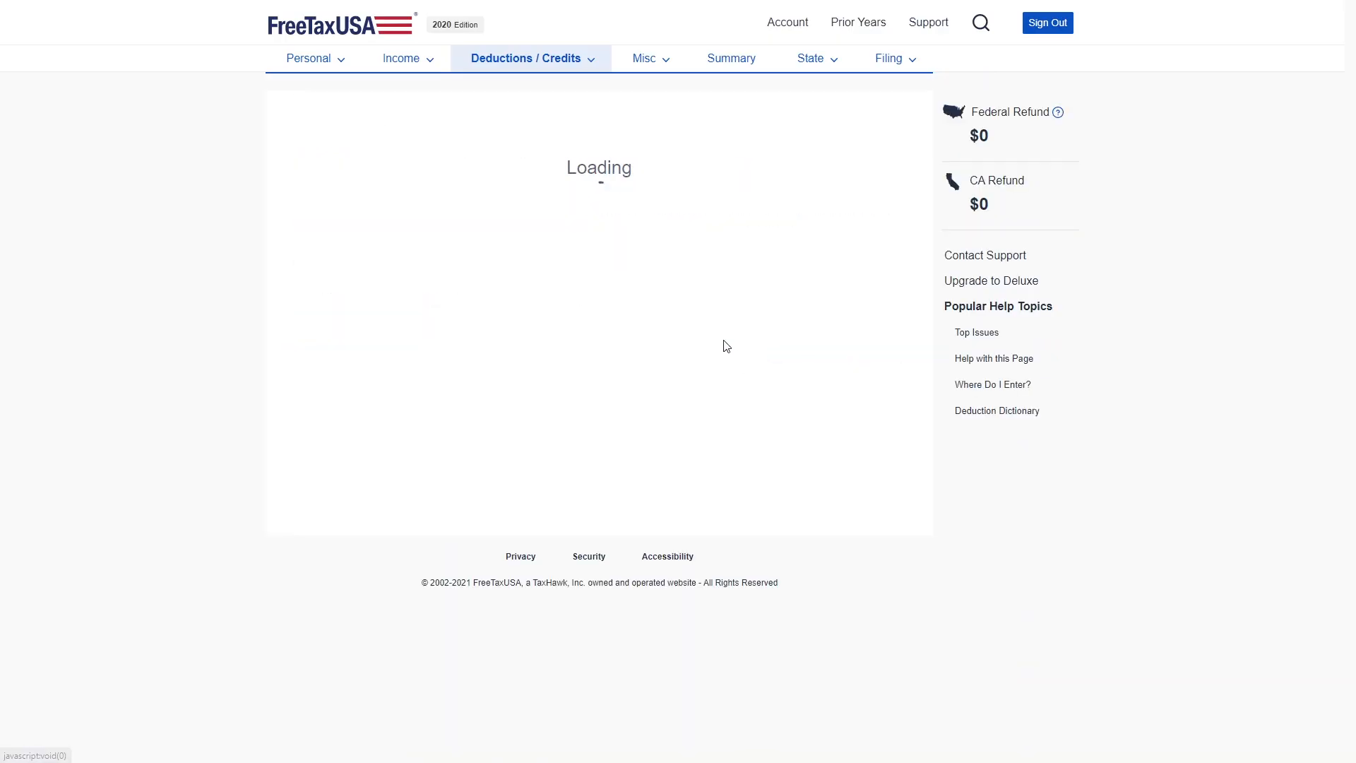
click(838, 664)
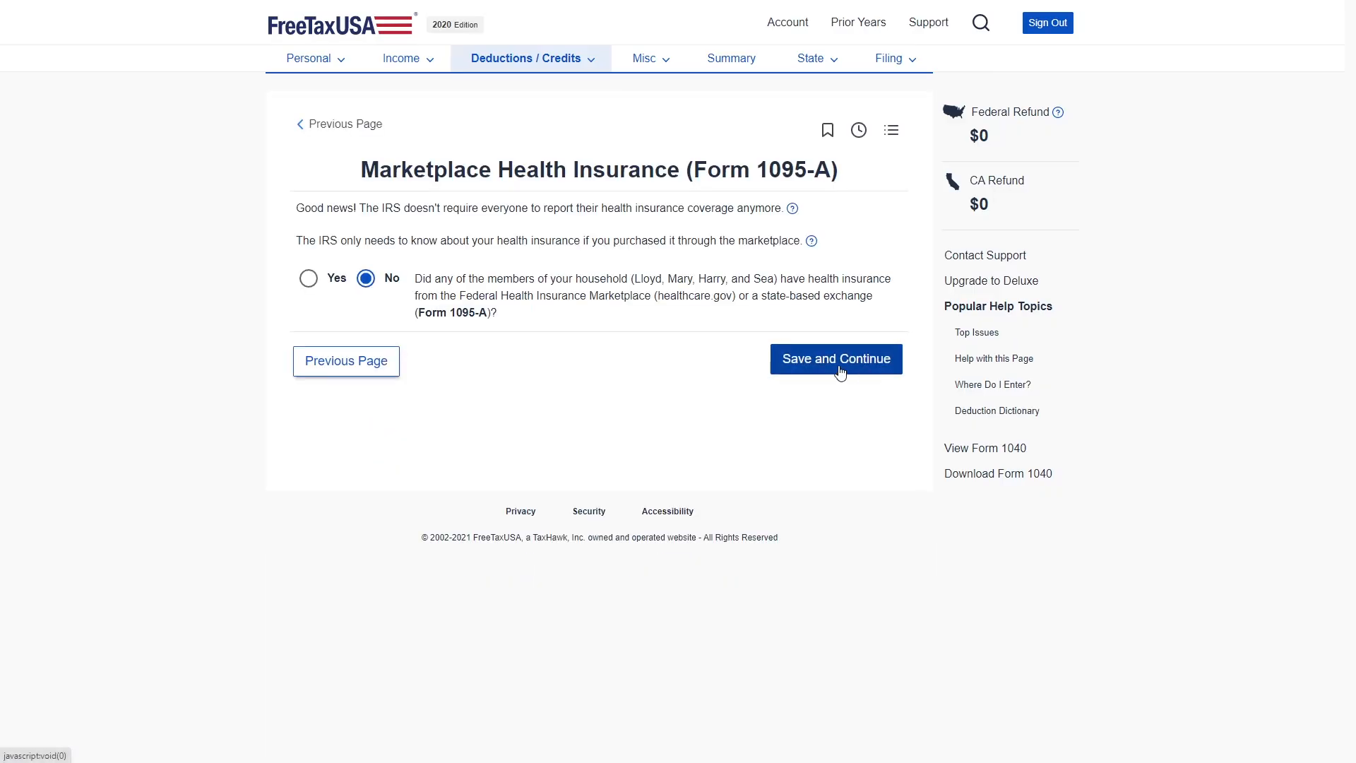
click(831, 366)
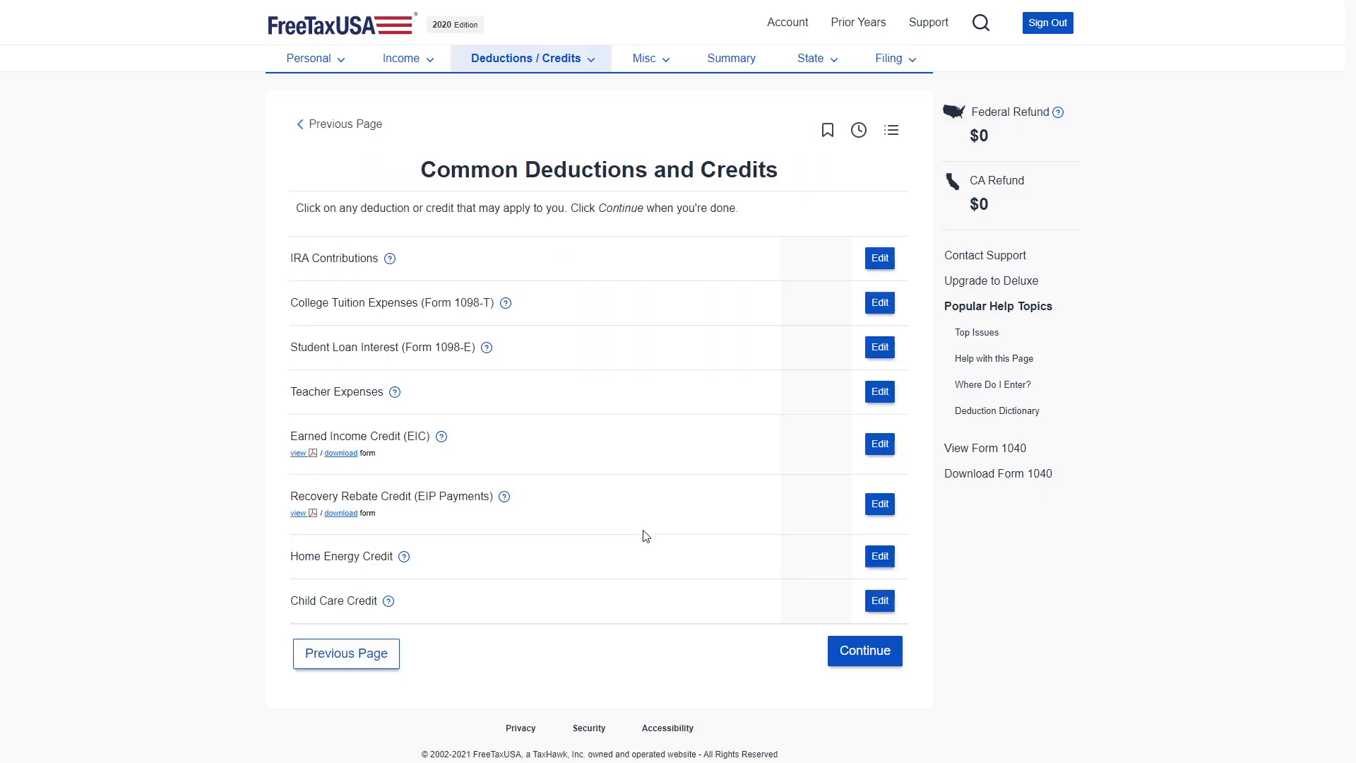
Open the Recovery Rebate Credit (EIP Payments) entry and answer No to having received an Economic Impact Payment.
drag(294, 502, 462, 495)
click(882, 506)
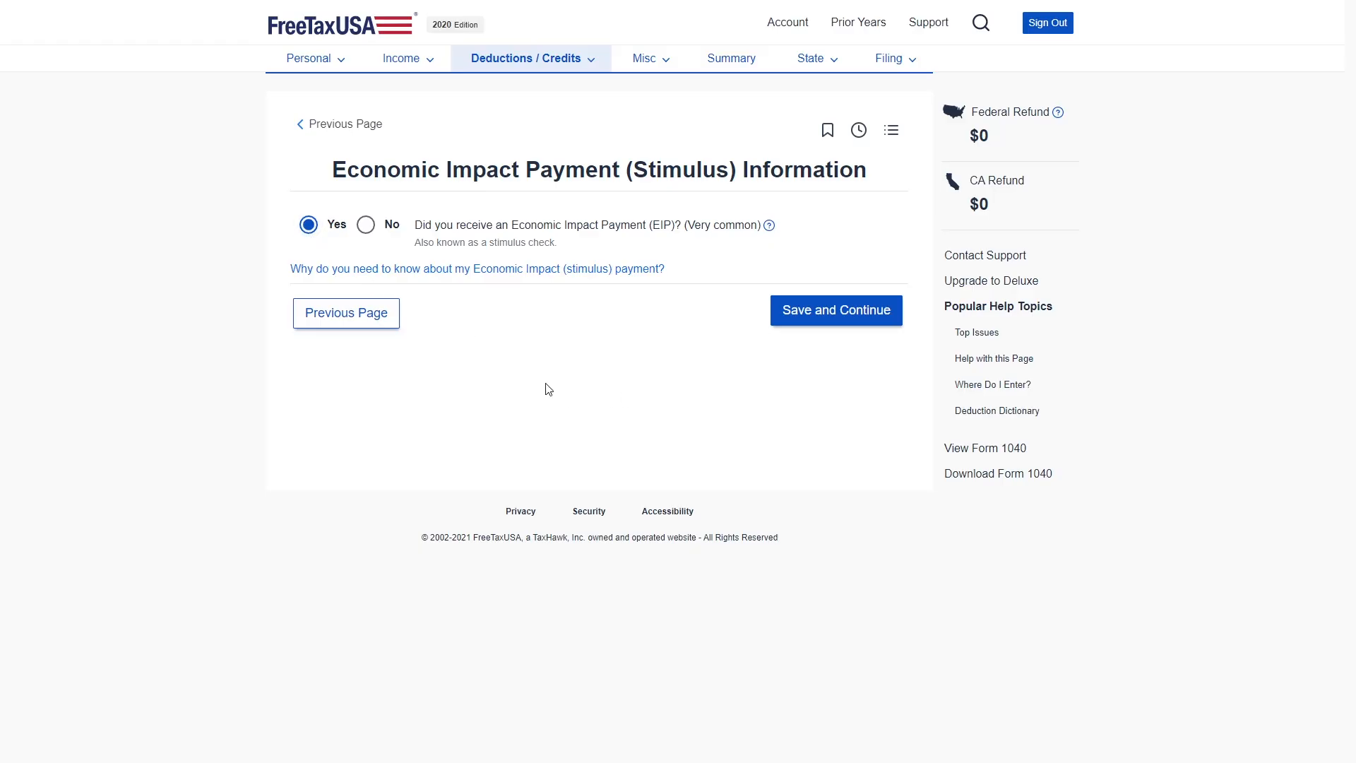
click(366, 228)
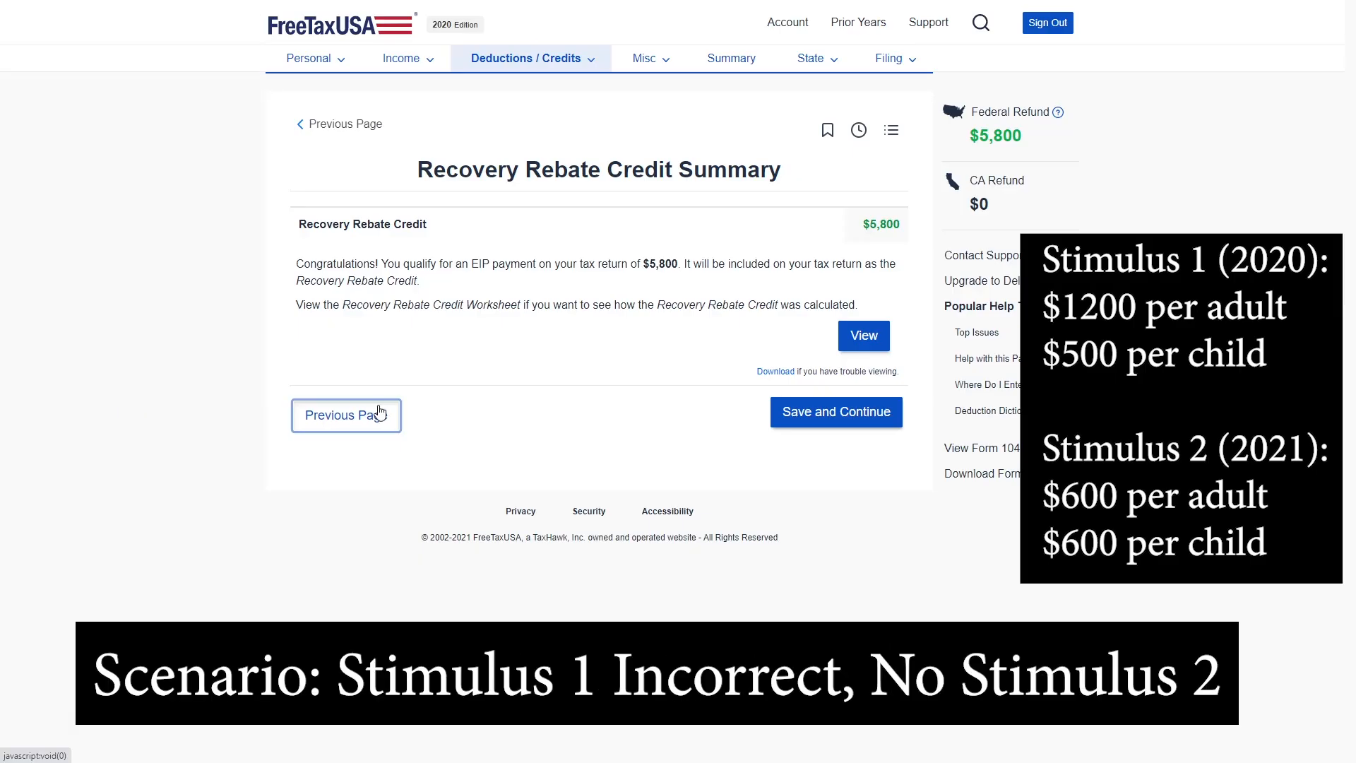
Return to the stimulus information question, change the Economic Impact Payment answer to Yes, and save it.
click(380, 414)
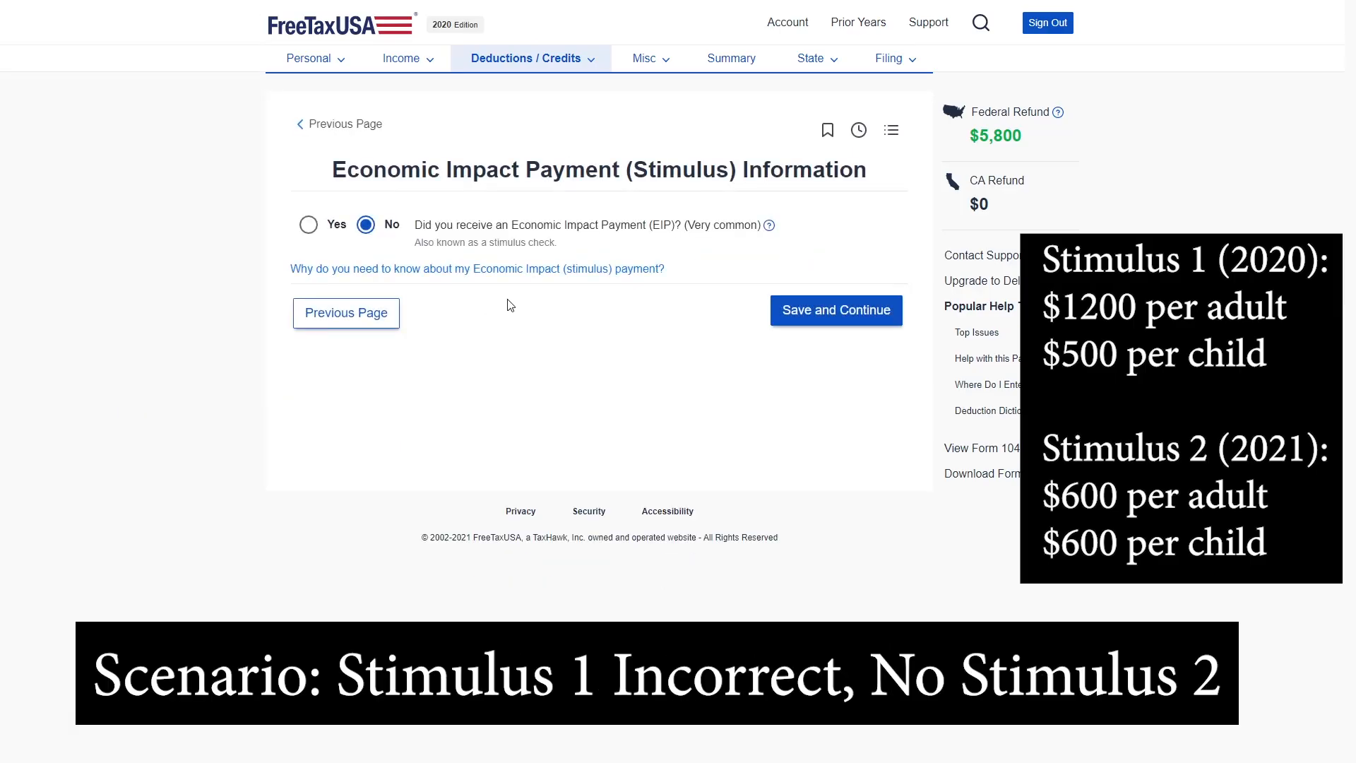
click(313, 235)
click(797, 309)
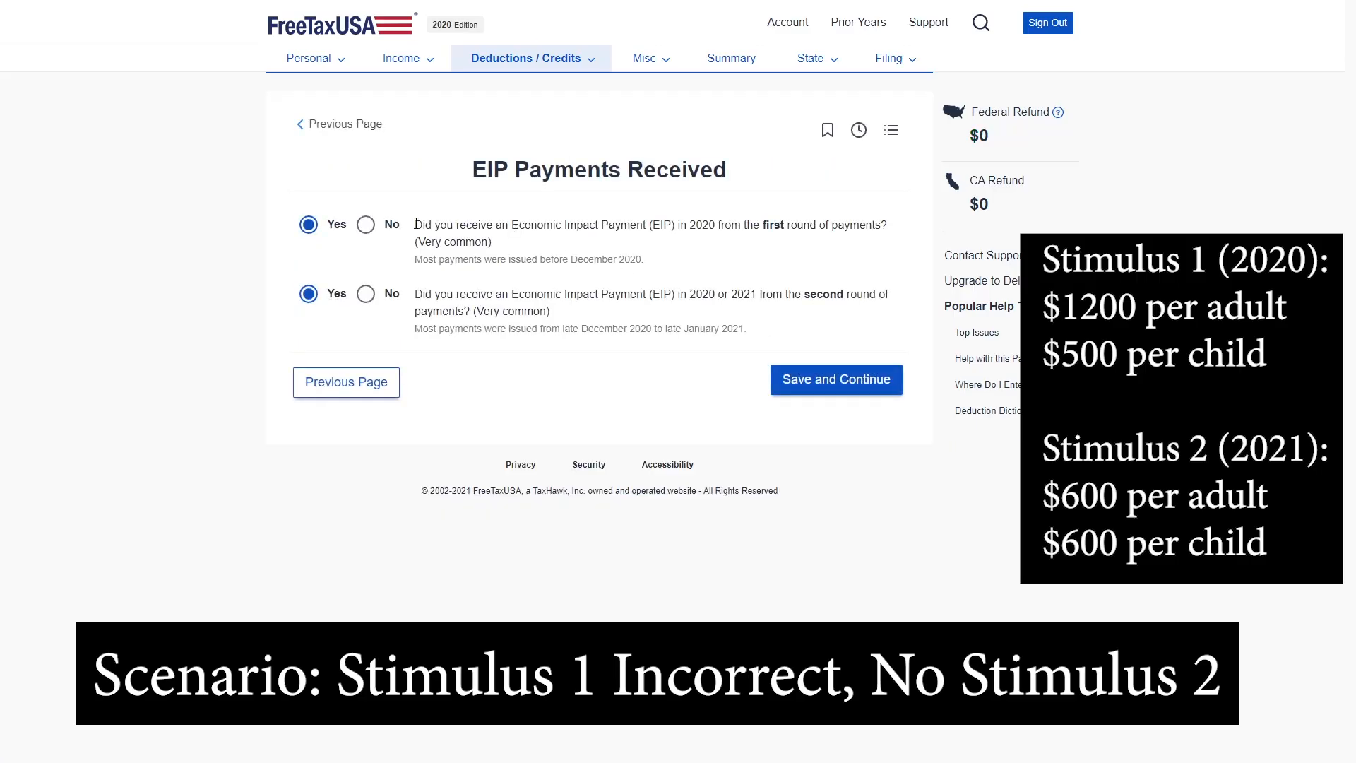
Answer Yes for the first-round EIP and No for the second-round EIP, and save the answers.
click(308, 224)
click(366, 294)
click(839, 388)
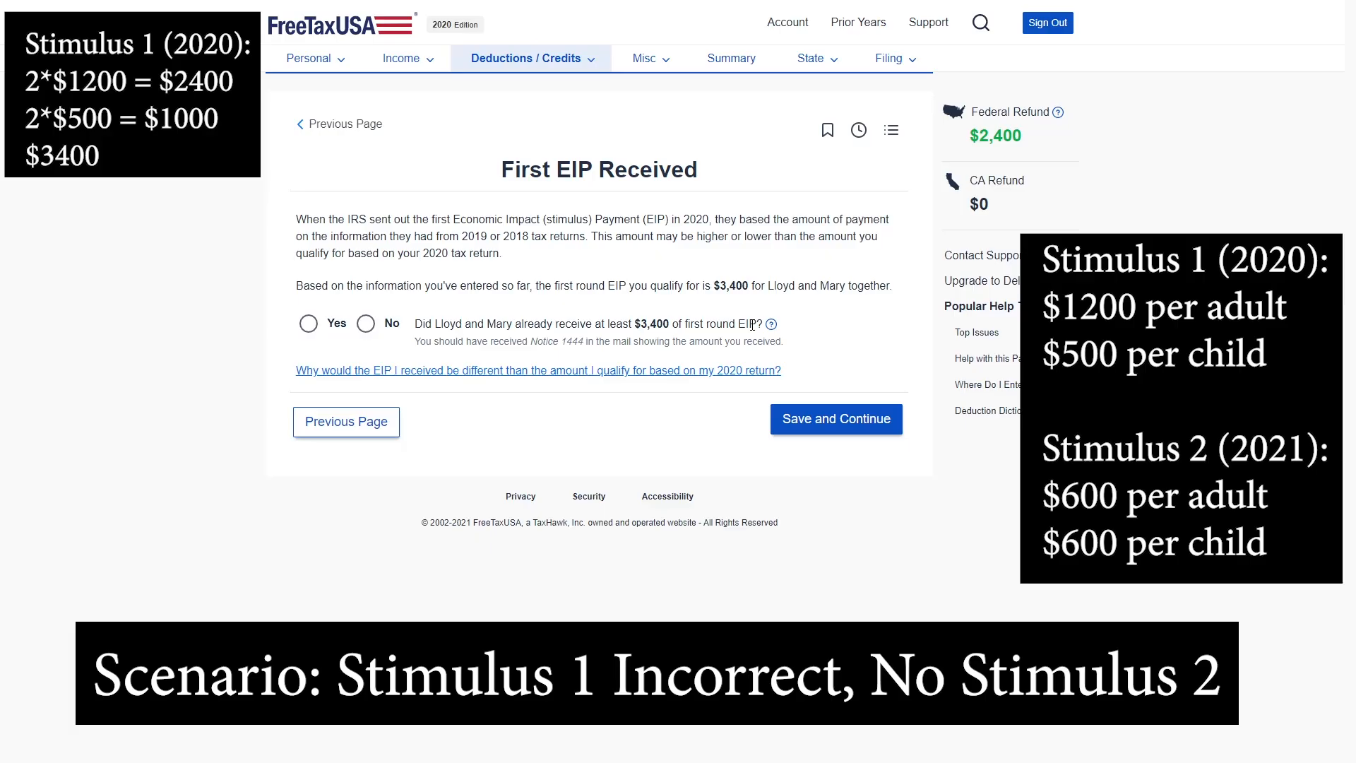
Answer No to having received at least $3,400 of first-round EIP, enter 2,200 as the amount received, and save to view the credit summary.
click(315, 326)
click(366, 323)
click(829, 414)
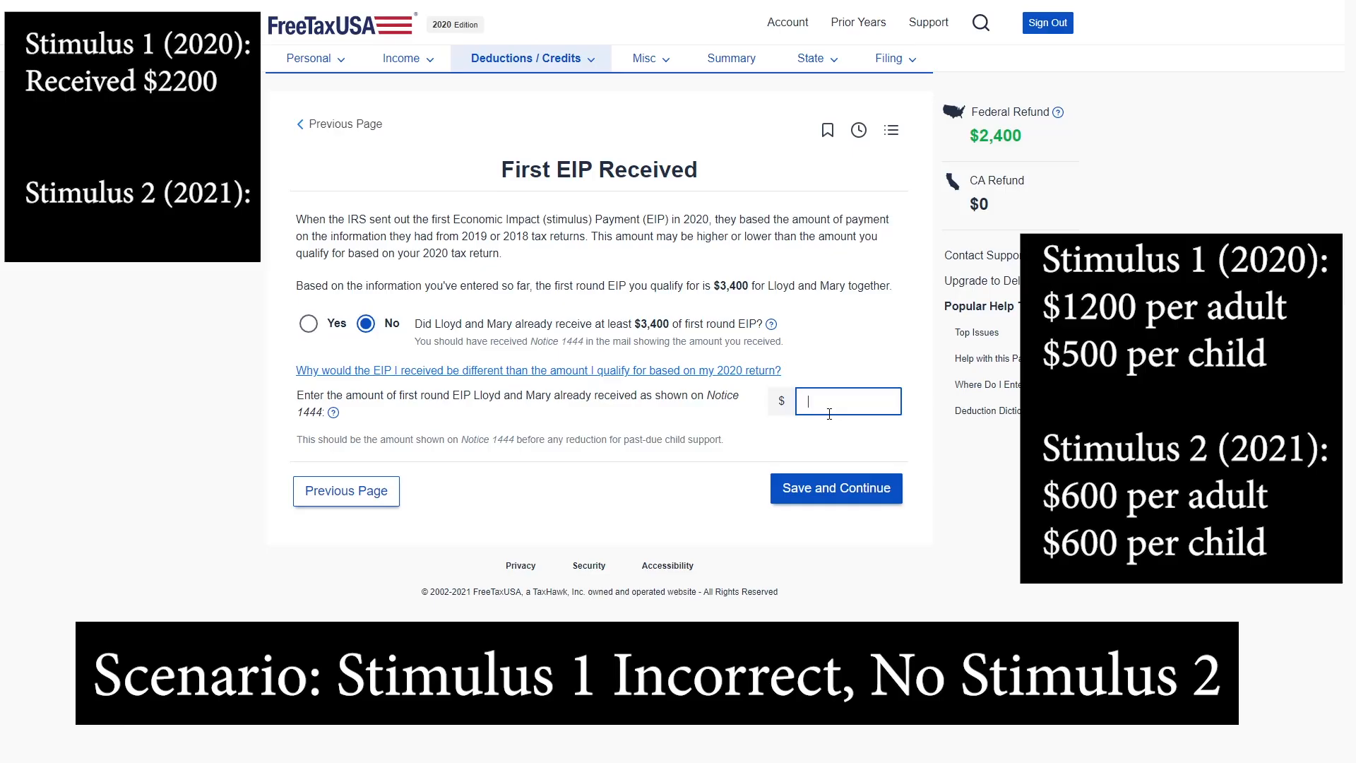
text(2200)
click(842, 434)
drag(635, 323, 673, 323)
click(673, 324)
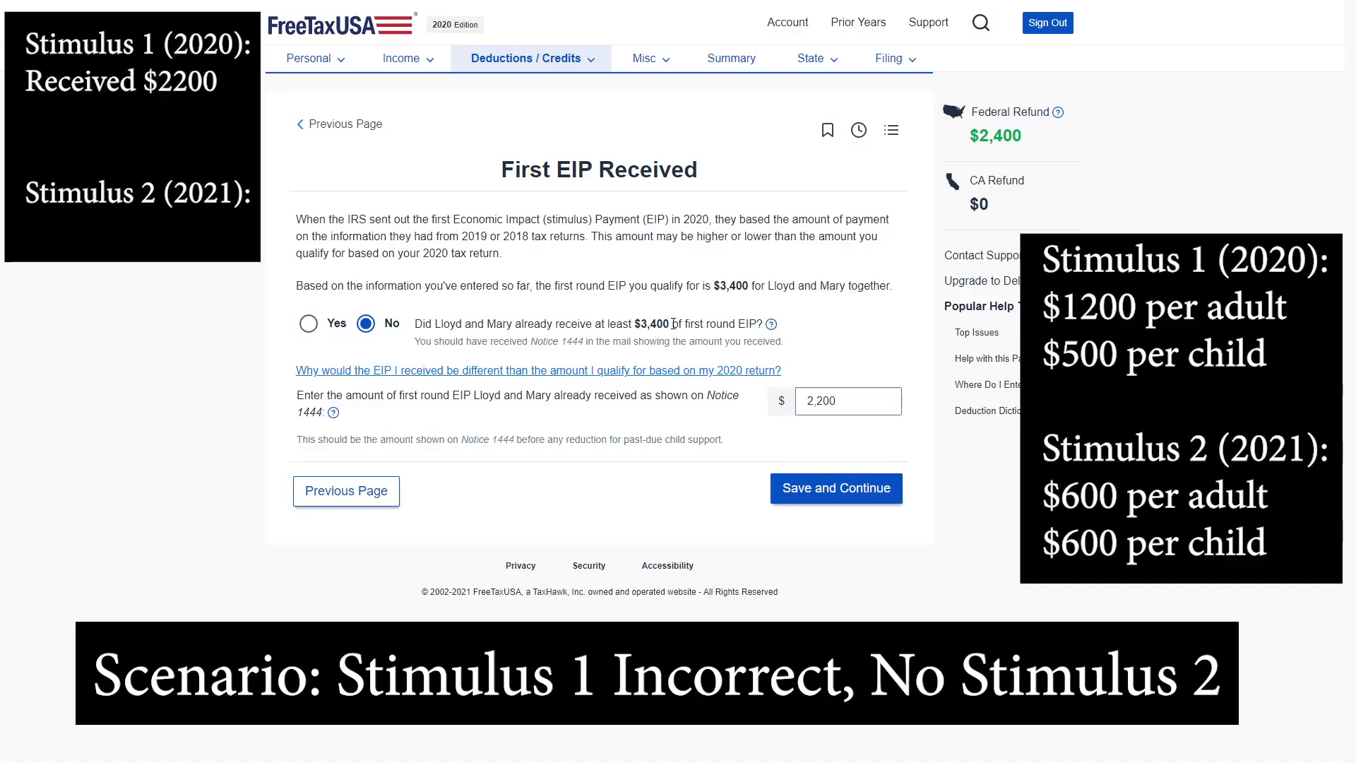
click(836, 490)
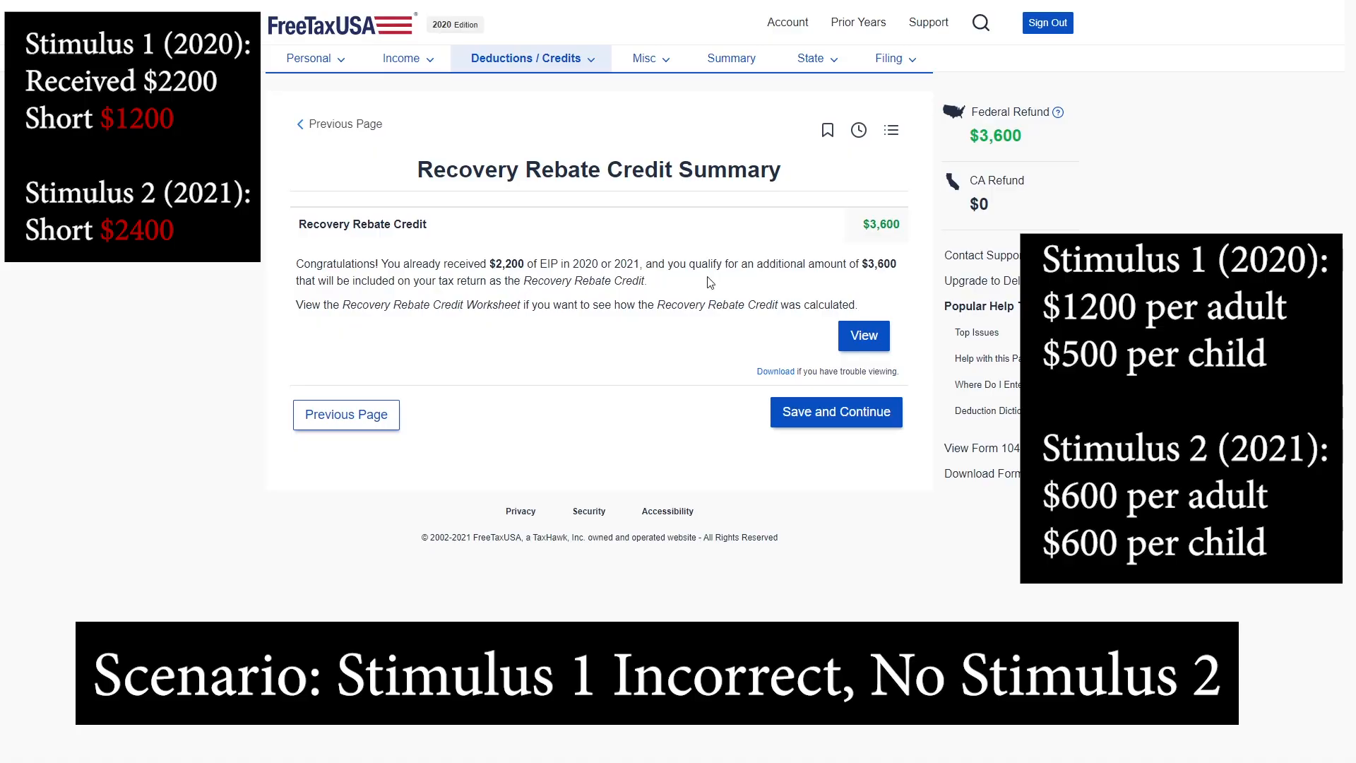
drag(862, 264, 898, 264)
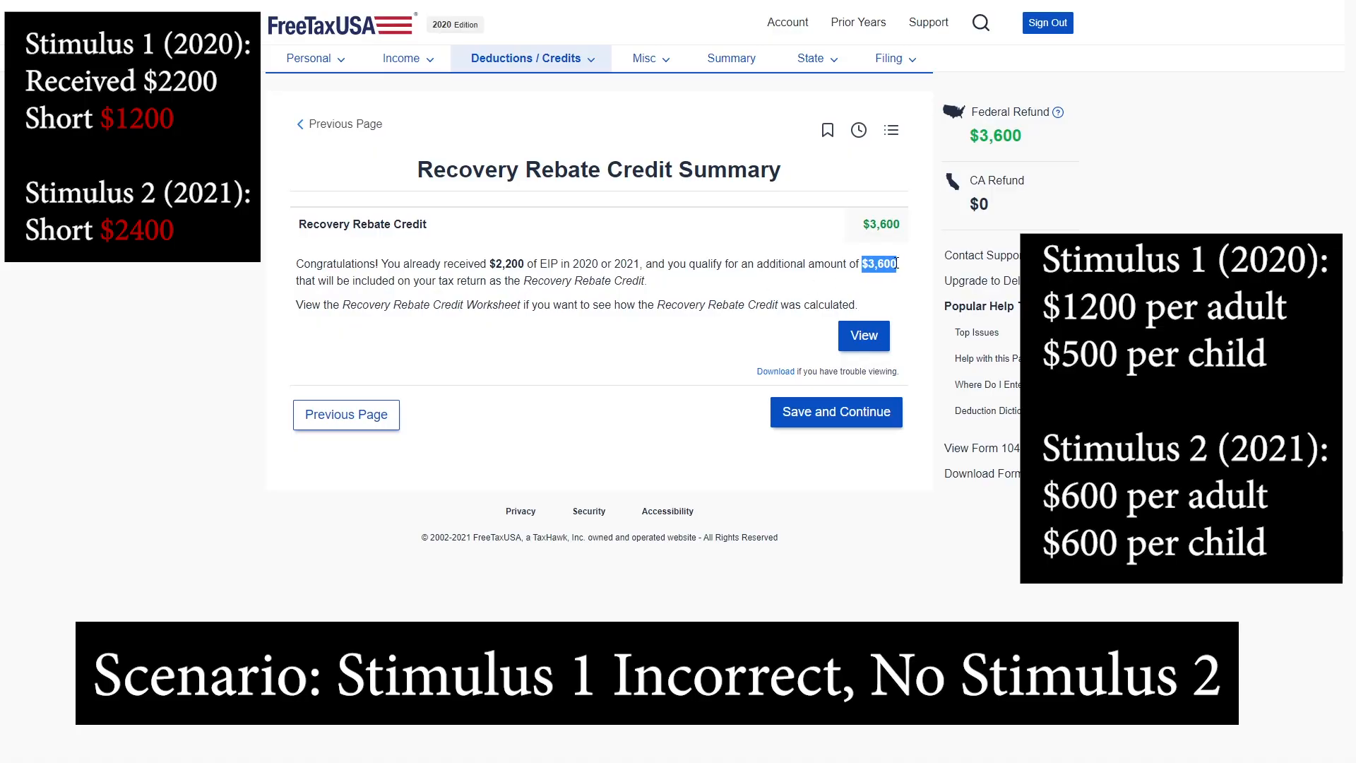